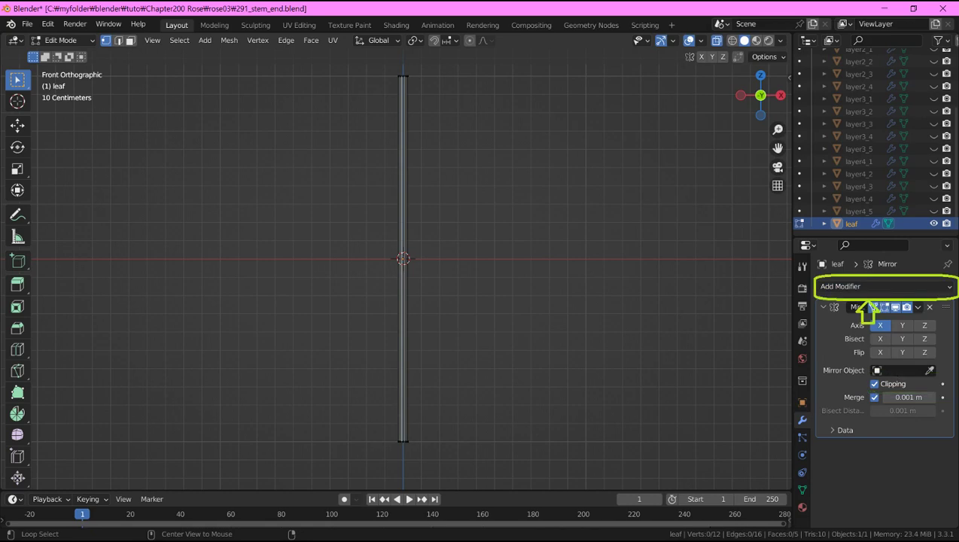
Add a Subdivision Surface modifier to the leaf from the Add Modifier list
{"action": "left_click", "coordinate": [885, 286]}
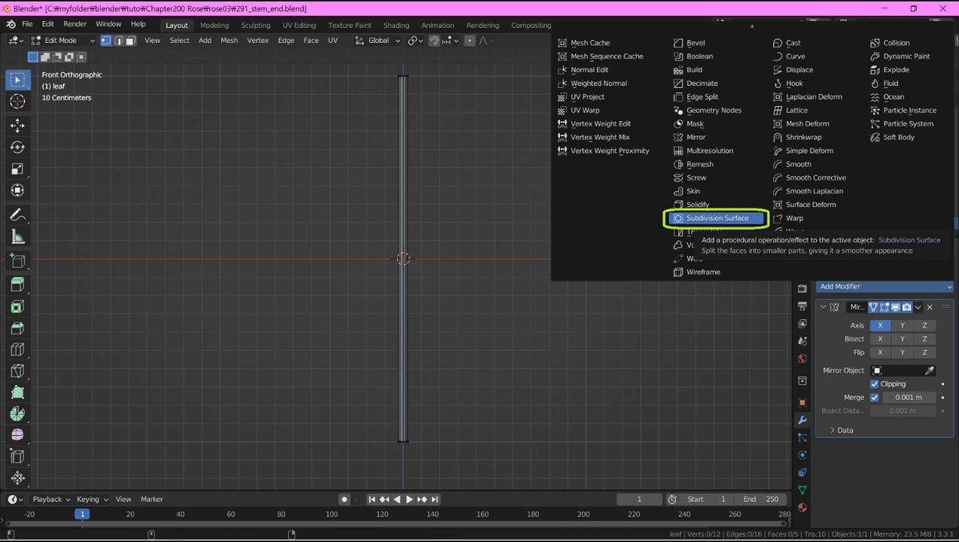
{"action": "left_click", "coordinate": [717, 218]}
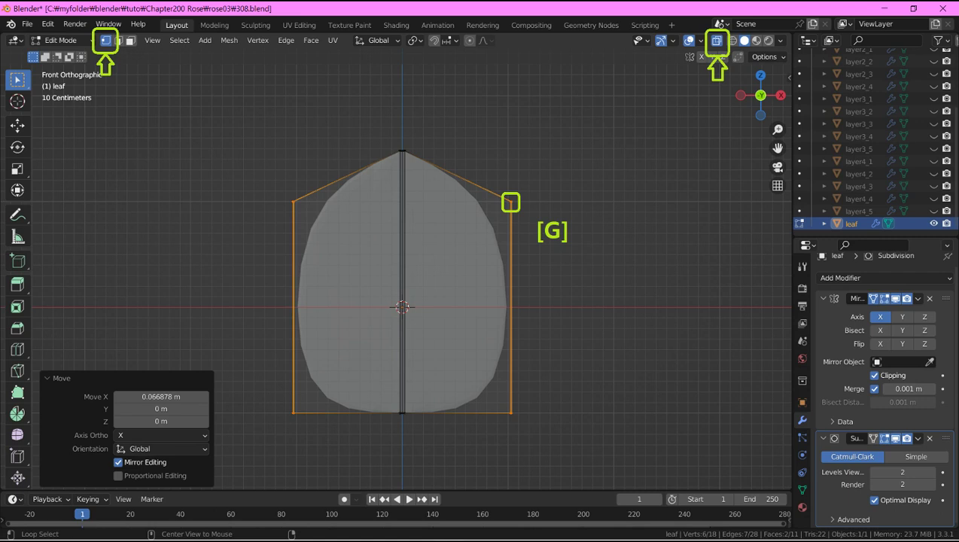
Cut one vertical edge loop and three centred horizontal edge loops across the leaf
{"action": "key", "text": "ctrl+r"}
{"action": "left_click", "coordinate": [469, 179]}
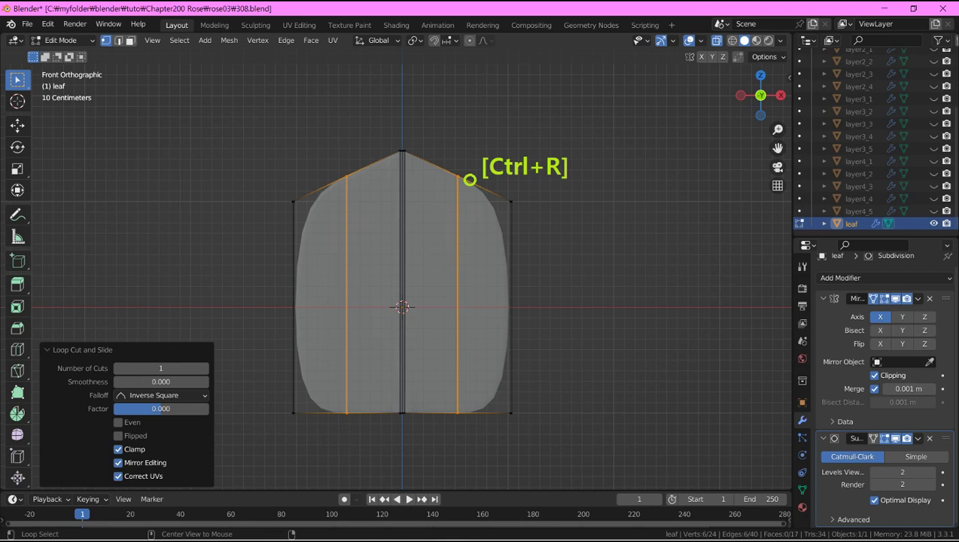
{"action": "key", "text": "ctrl+r"}
{"action": "scroll", "coordinate": [510, 277], "scroll_direction": "up", "scroll_amount": 2}
{"action": "left_click", "coordinate": [510, 278]}
{"action": "right_click", "coordinate": [510, 278]}
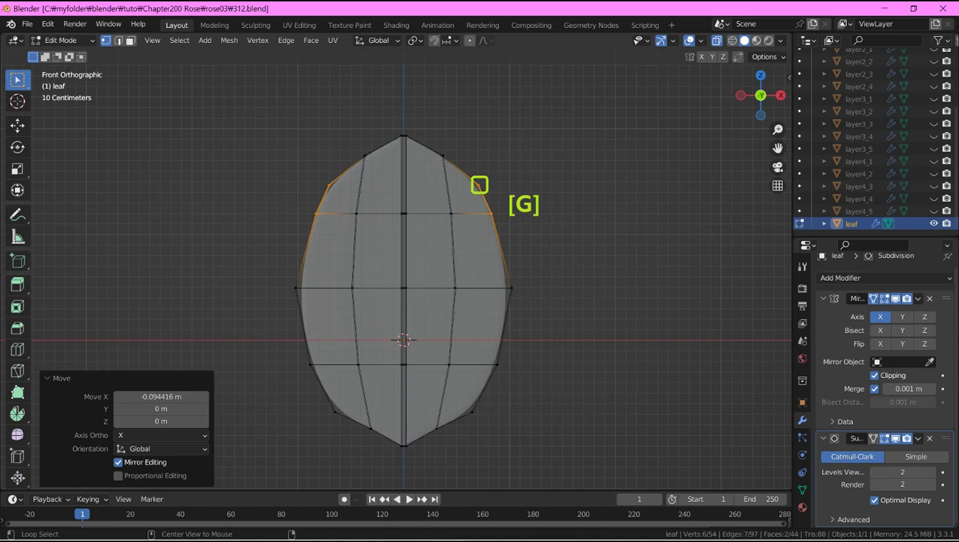
Orbit the view to inspect the leaf edge-on
{"action": "middle_click_drag", "start_coordinate": [479, 184], "coordinate": [426, 224]}
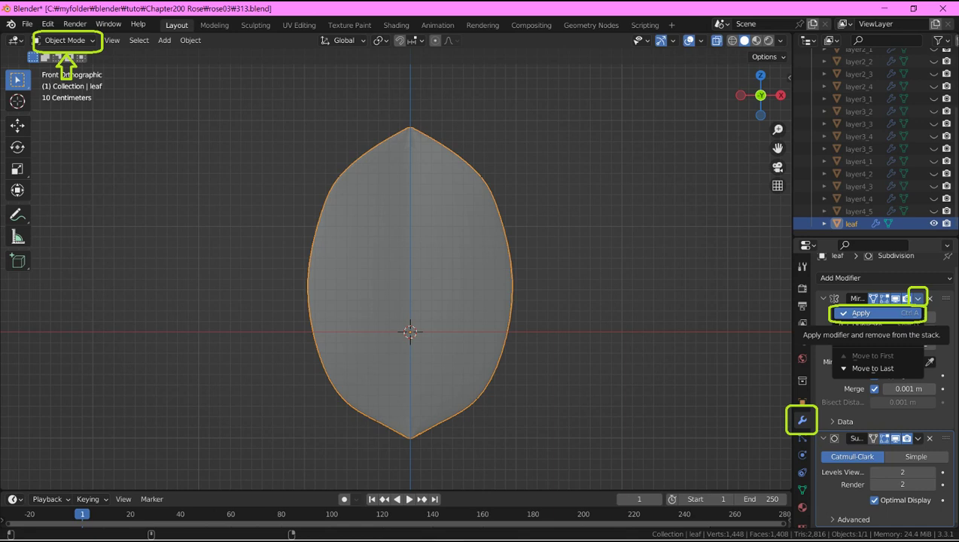
Apply the leaf's Mirror modifier to make the mirrored half real geometry
{"action": "left_click", "coordinate": [861, 313]}
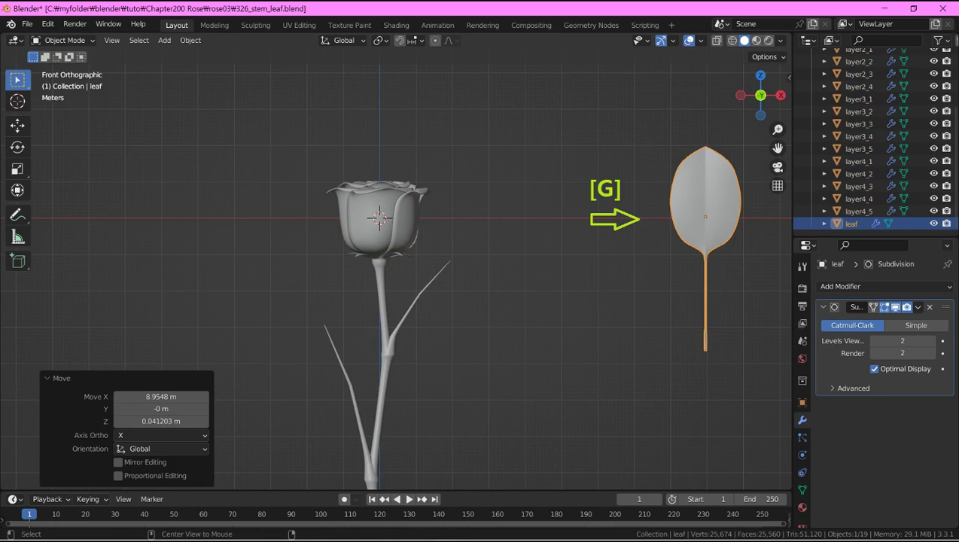
Duplicate the leaf with Shift+D to create leaf.001
{"action": "key", "text": "shift+d"}
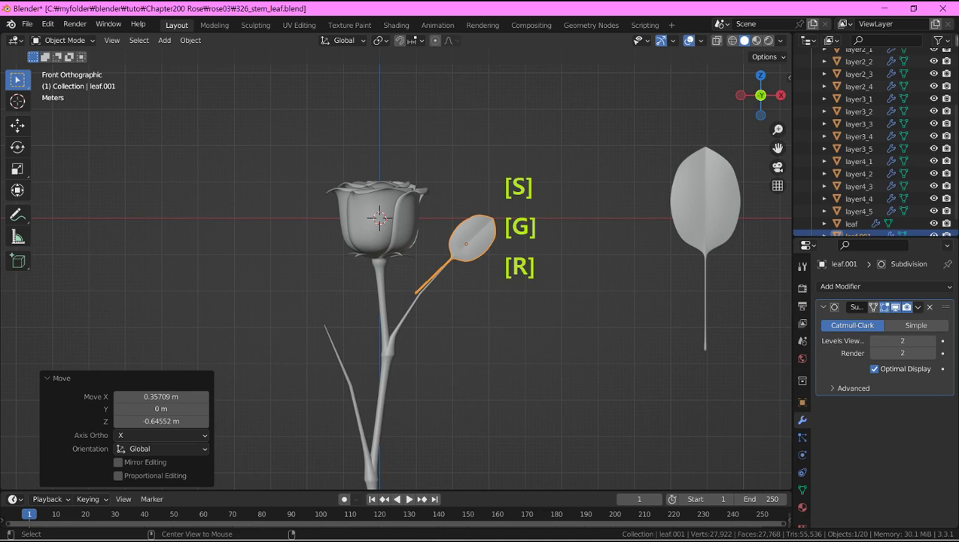
Rotate the leaf copy 46.5° about its local Z axis
{"action": "key", "text": "z"}
{"action": "key", "text": "z"}
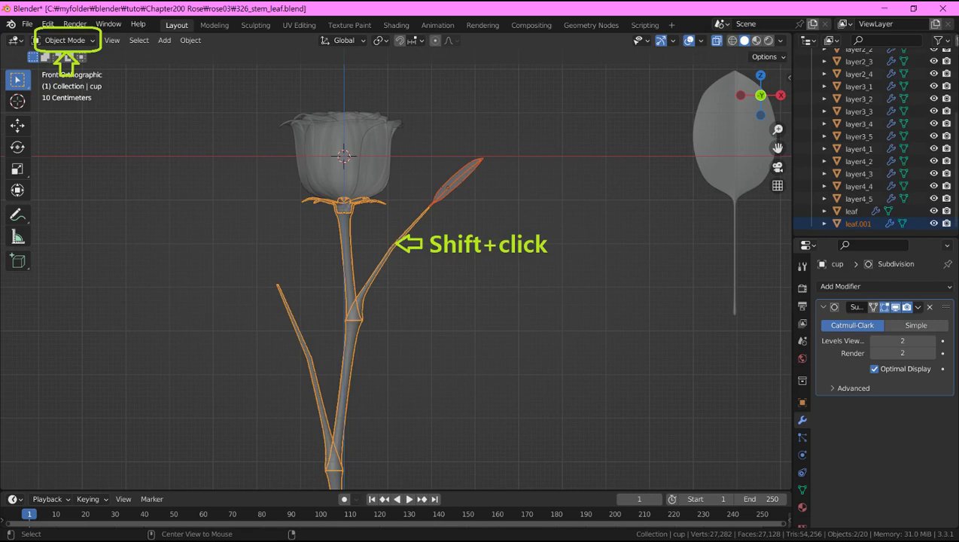
Join leaf.001 into the stem object cup with Ctrl+J
{"action": "key", "text": "ctrl+j"}
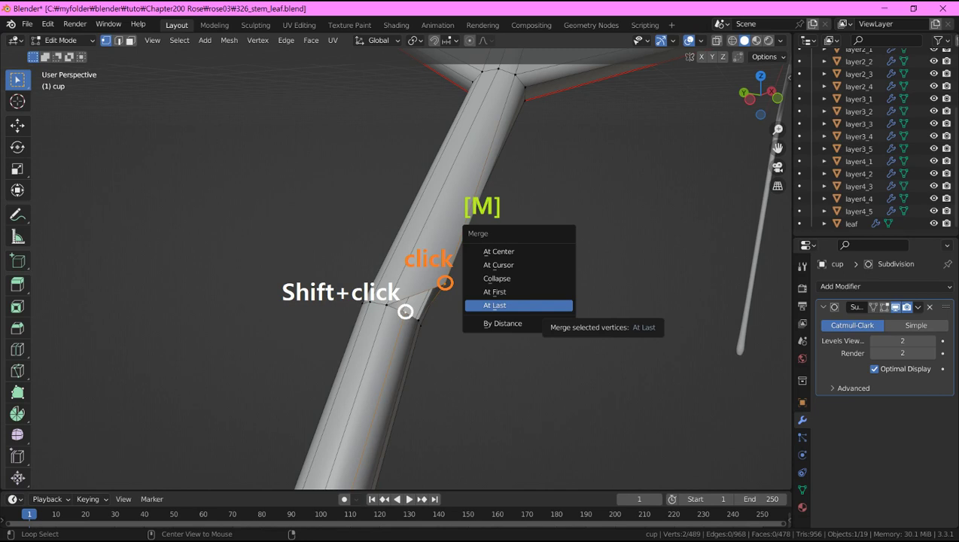
Merge the two selected stem vertices at the last-picked vertex
{"action": "left_click", "coordinate": [518, 304]}
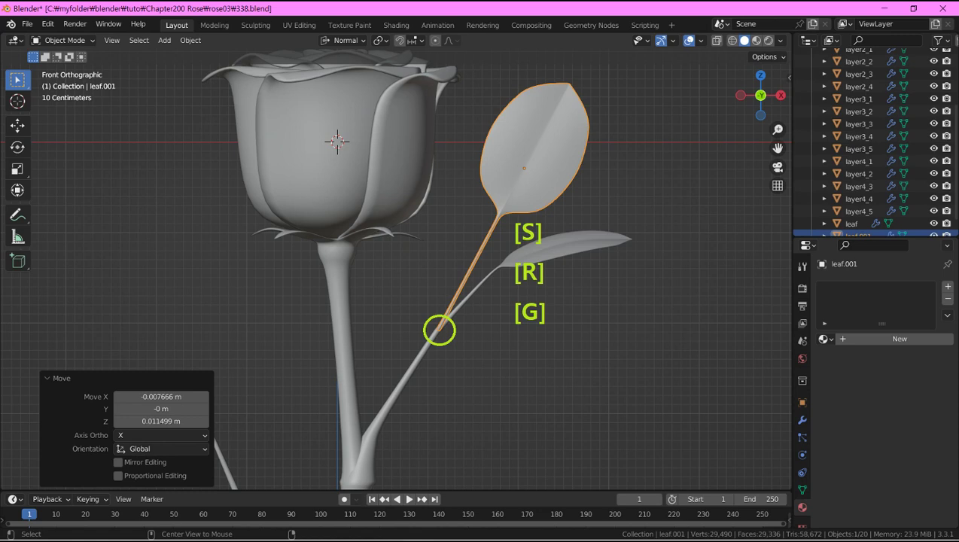
Rotate leaf.001 about its local Z axis to line it up with the stem
{"action": "key", "text": "r"}
{"action": "key", "text": "z"}
{"action": "key", "text": "z"}
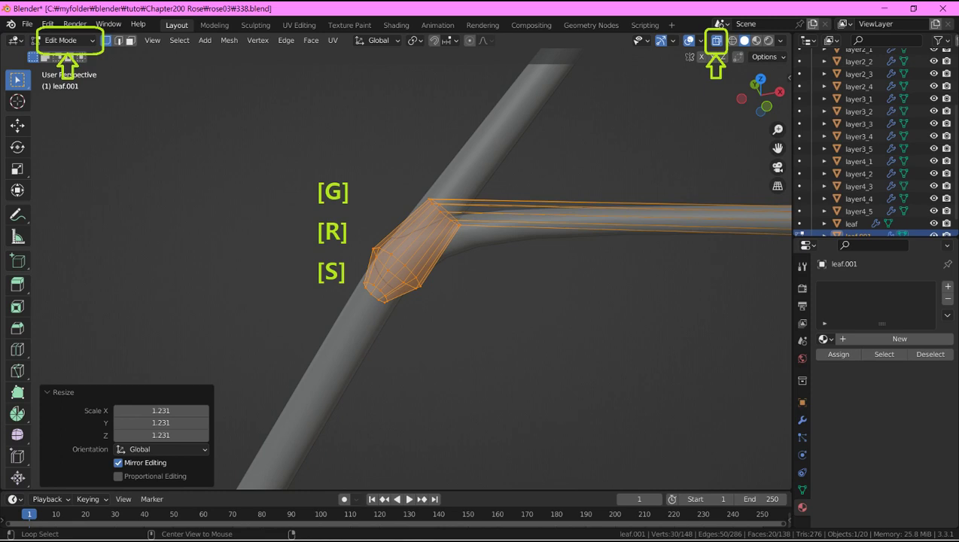
Turn X-ray off so the rose and copied leaf display solid
{"action": "key", "text": "alt+z"}
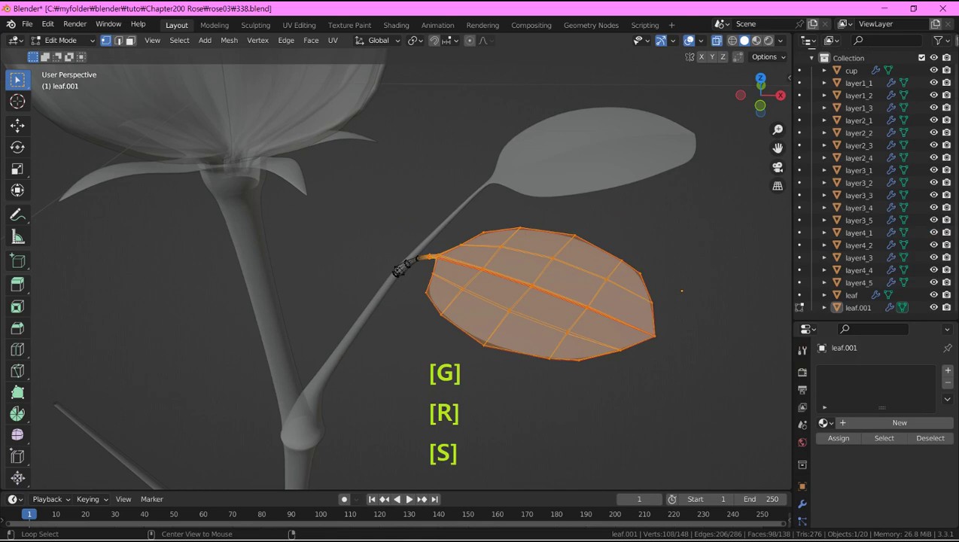
{"action": "key", "text": "alt+z"}
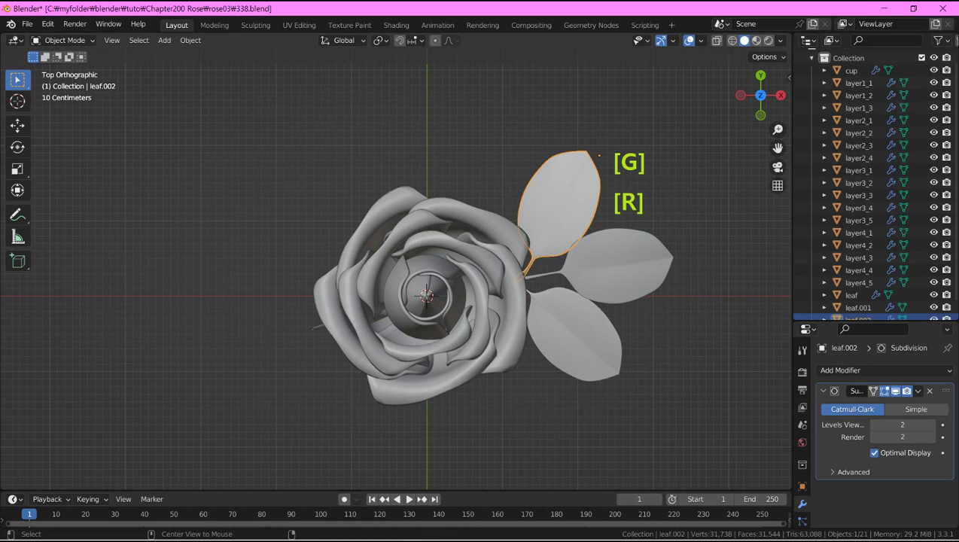
Orbit the view to see the rose stem from the side
{"action": "middle_click_drag", "start_coordinate": [599, 155], "coordinate": [548, 264]}
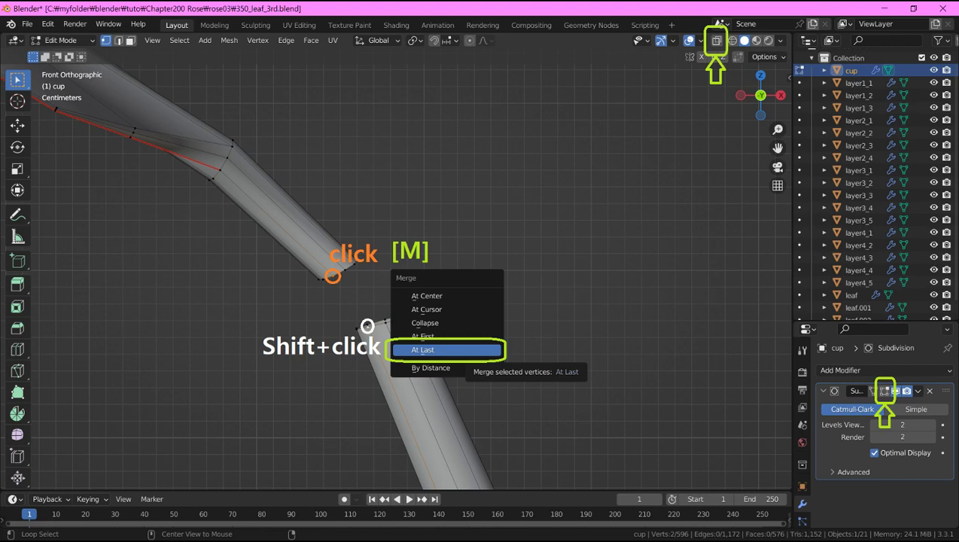
Merge both branch vertex pairs at the last selected vertex
{"action": "left_click", "coordinate": [422, 350]}
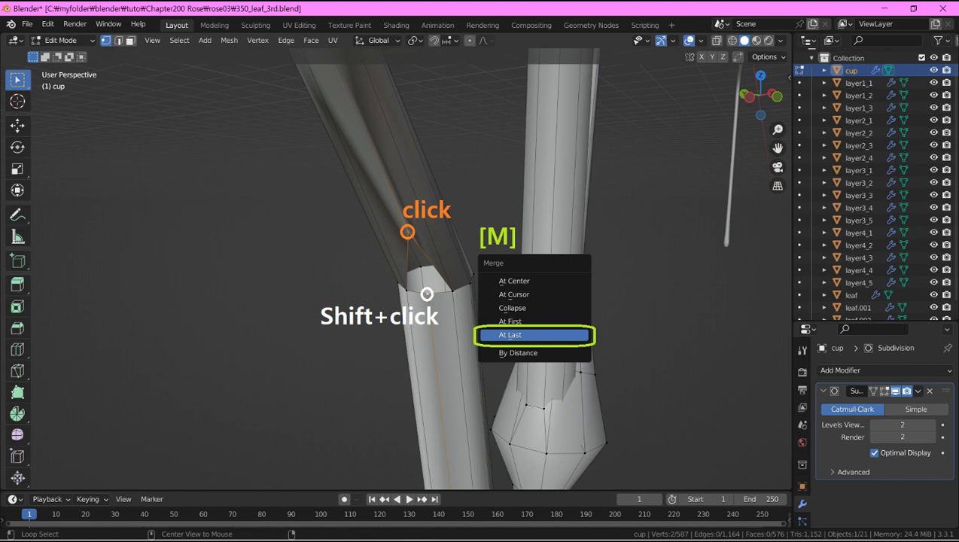
{"action": "key", "text": "Return"}
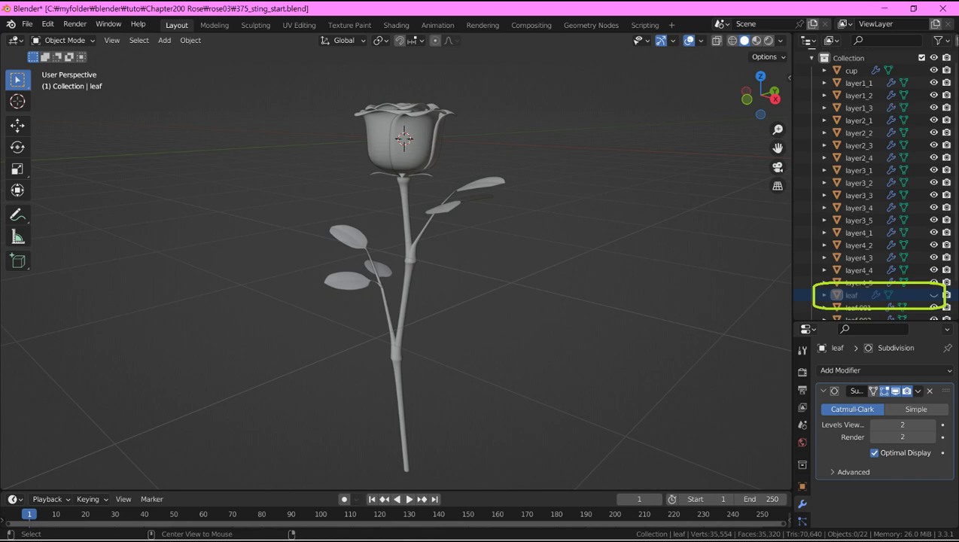
Select every object in the scene and hide the whole rose
{"action": "key", "text": "a"}
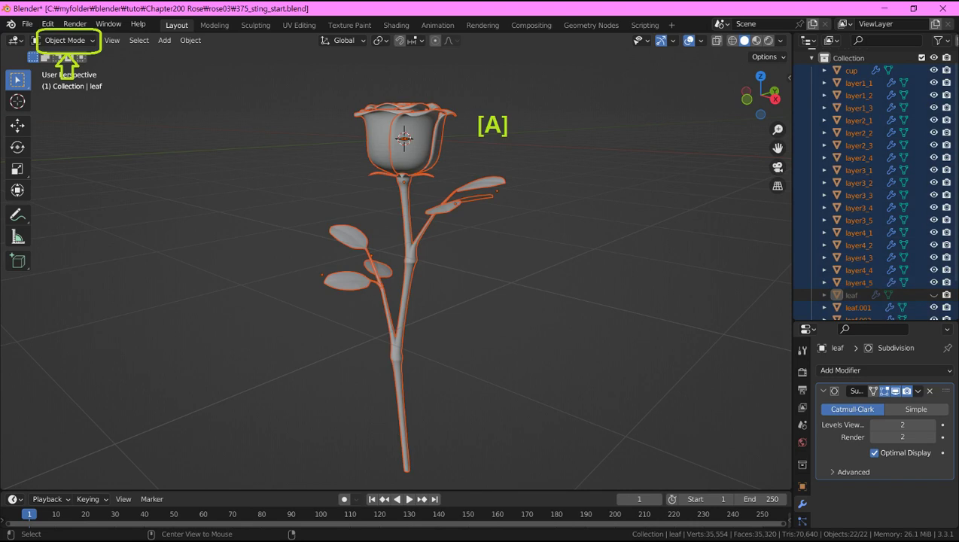
{"action": "key", "text": "h"}
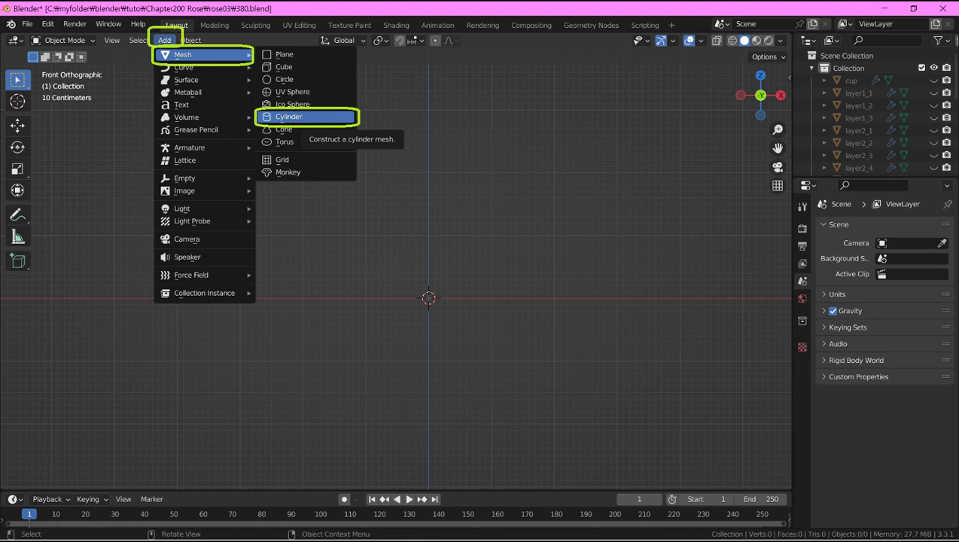
Add a cylinder mesh as the thron object and bring up the Add Modifier list
{"action": "left_click", "coordinate": [294, 116]}
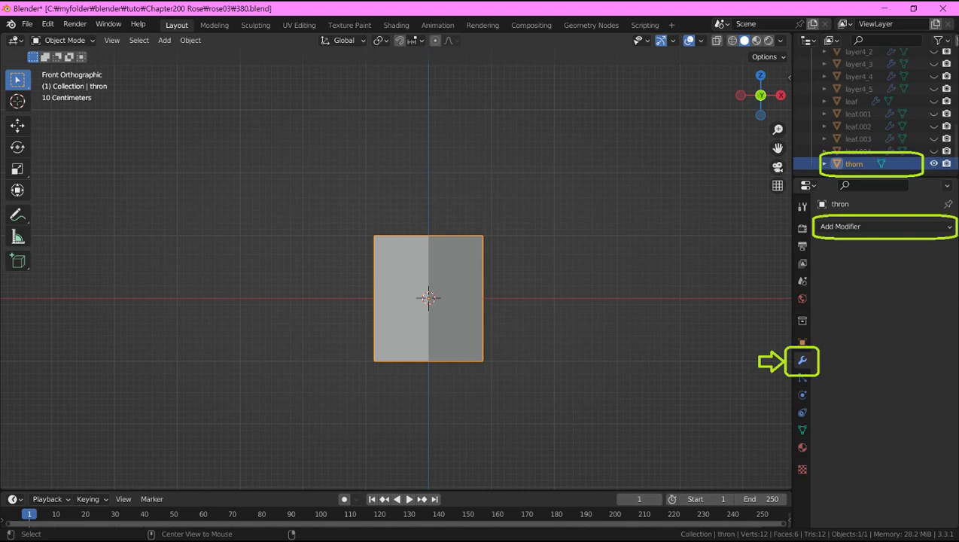
{"action": "left_click", "coordinate": [880, 226]}
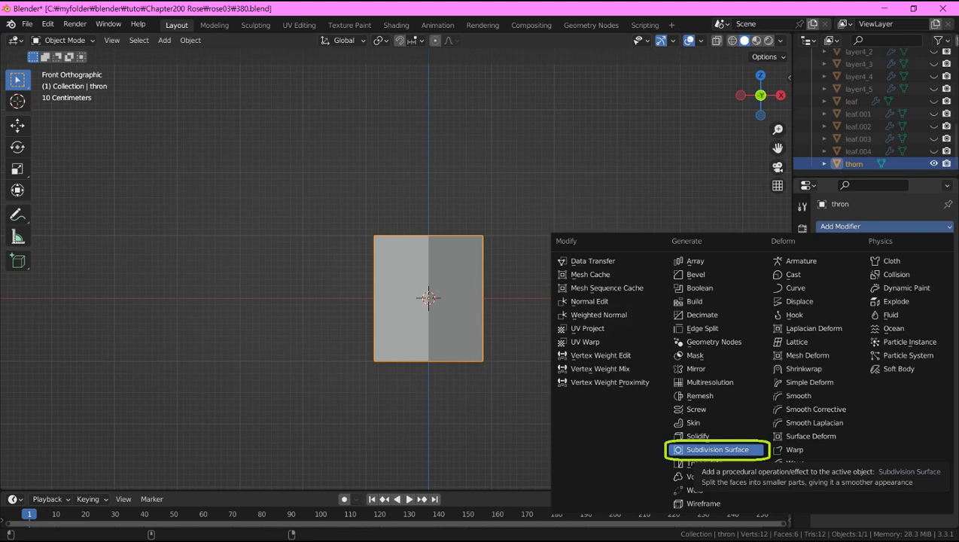
Give the thorn a Subdivision Surface modifier and go to the Object menu for smooth shading
{"action": "left_click", "coordinate": [717, 450]}
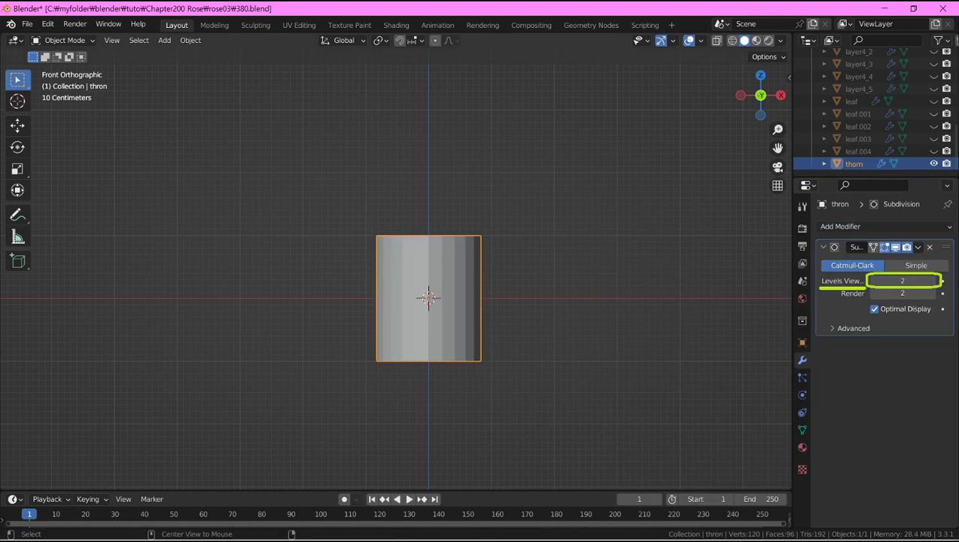
{"action": "left_click", "coordinate": [190, 40]}
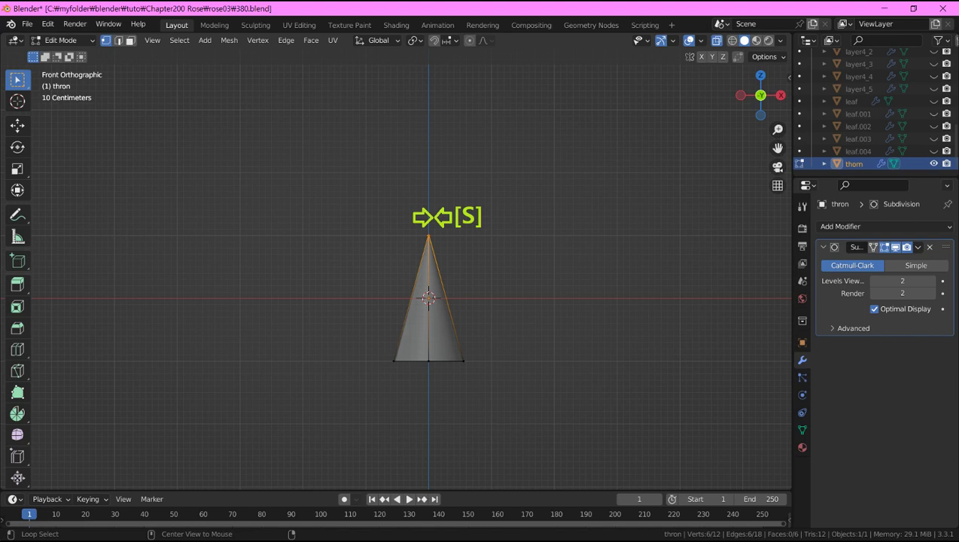
Add a horizontal edge loop to the cone and scale it inward to 0.735
{"action": "key", "text": "ctrl+r"}
{"action": "left_click", "coordinate": [410, 293]}
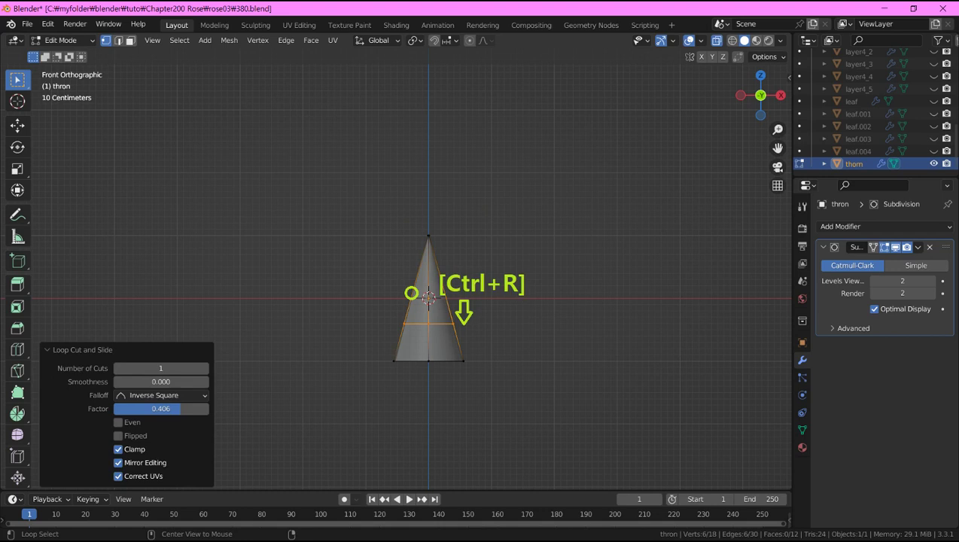
{"action": "key", "text": "s"}
{"action": "left_click", "coordinate": [427, 298]}
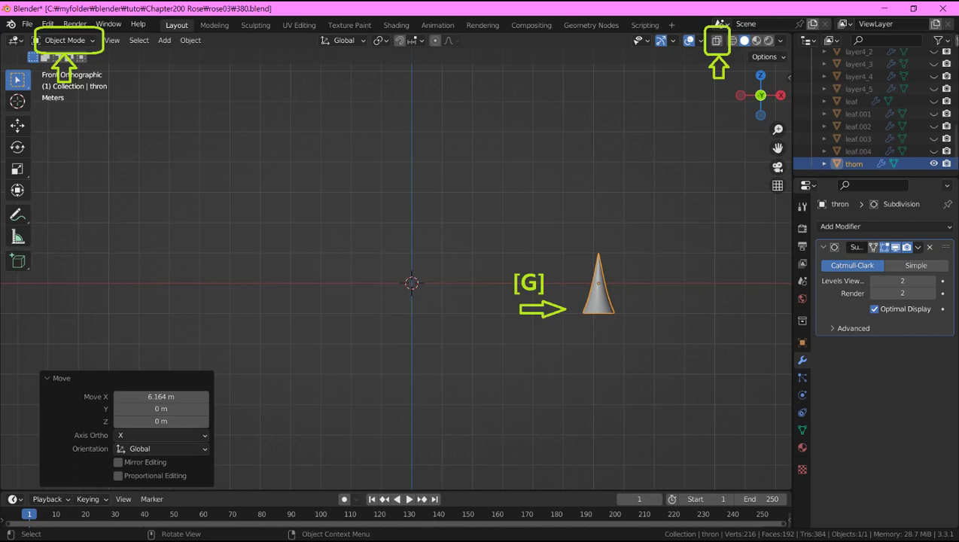
Unhide all hidden rose, stem and leaf objects with Alt+H
{"action": "key", "text": "alt+h"}
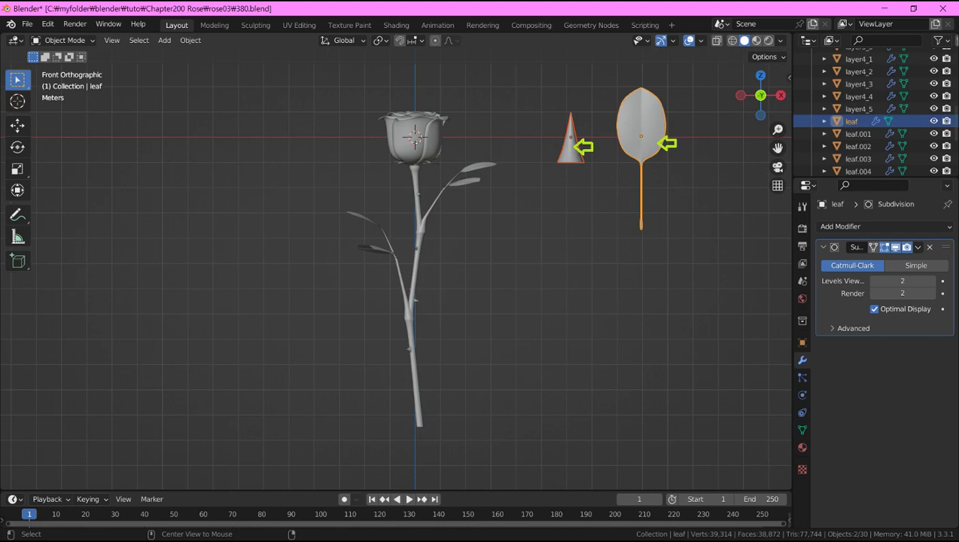
Hide the spare leaf and thorn, then orbit to a User Perspective of the rose
{"action": "key", "text": "h"}
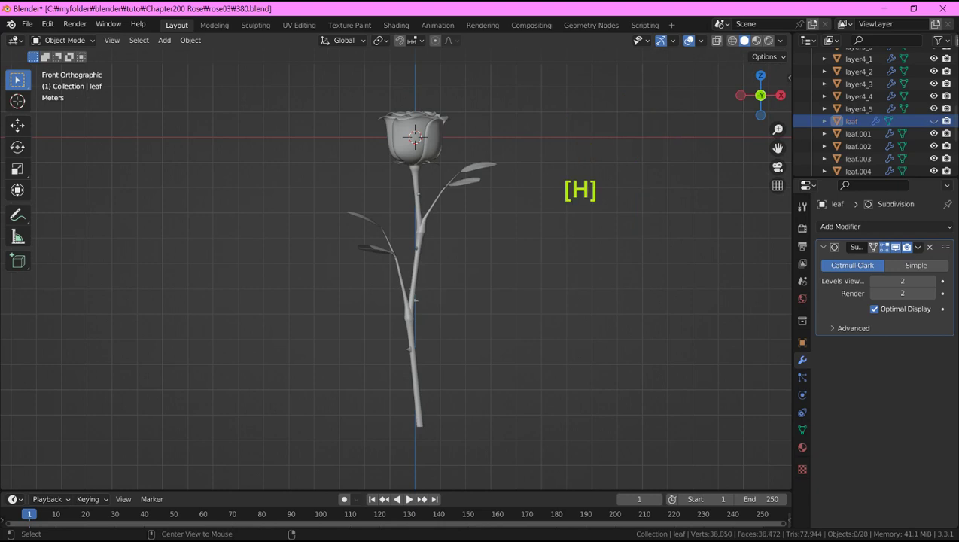
{"action": "middle_click_drag", "start_coordinate": [451, 301], "coordinate": [474, 278]}
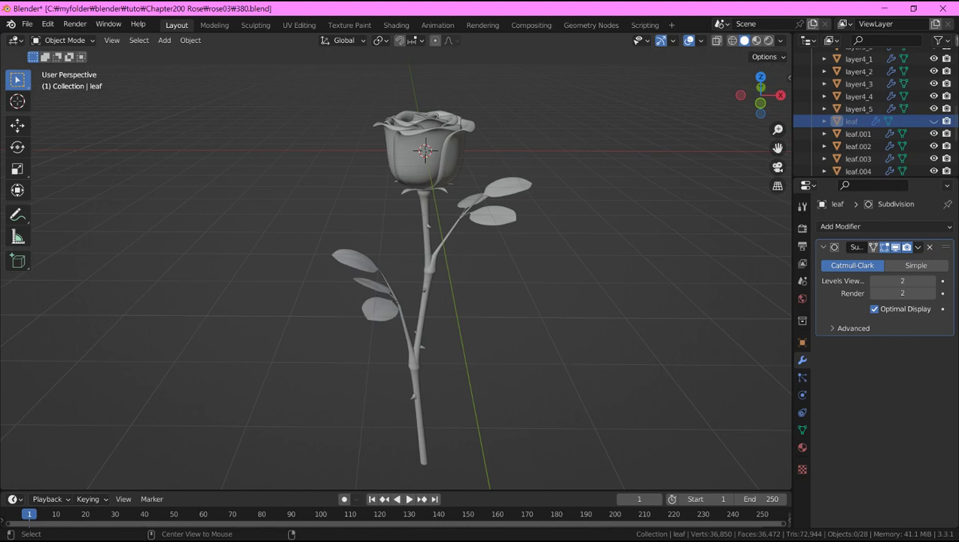